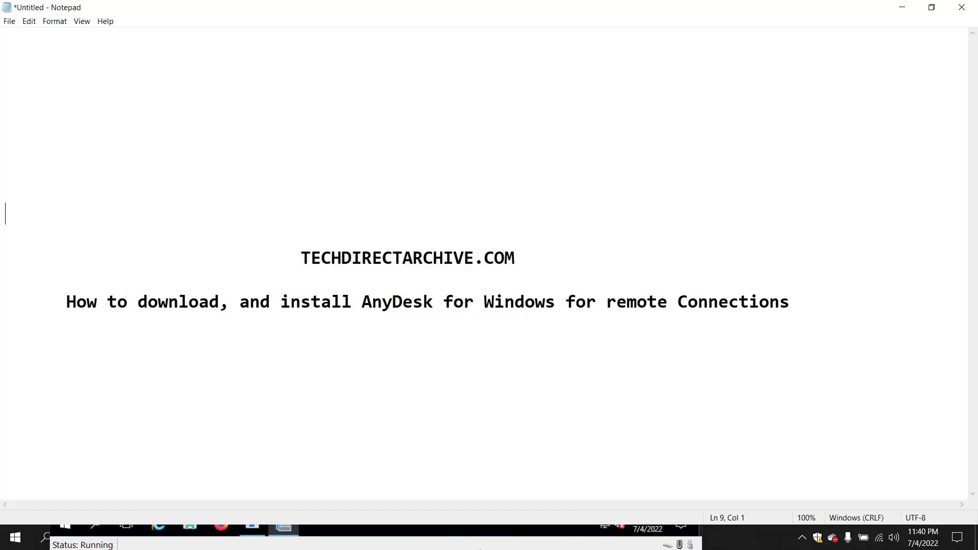
In the VM's Firefox, go to anydesk.com's Windows download page via the 'any' suggestion
click(483, 544)
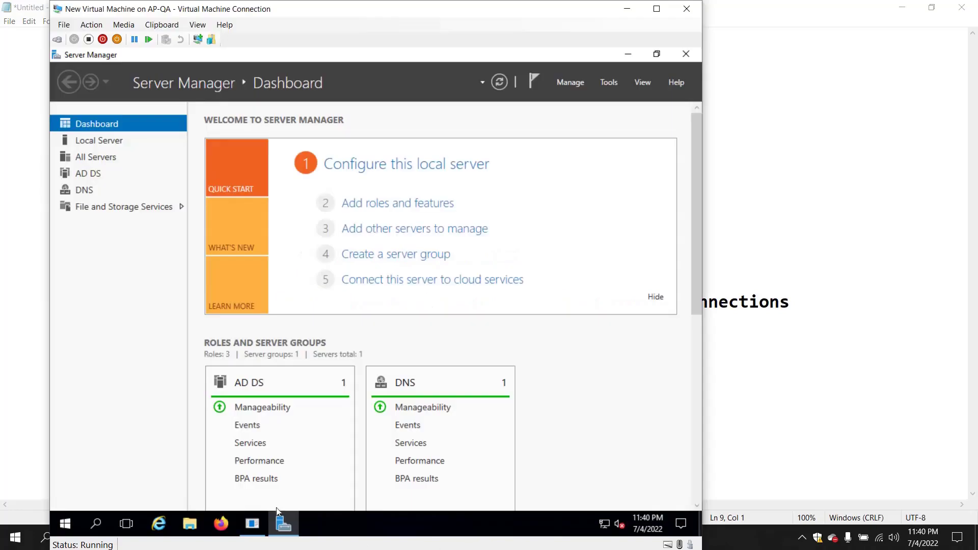
click(221, 528)
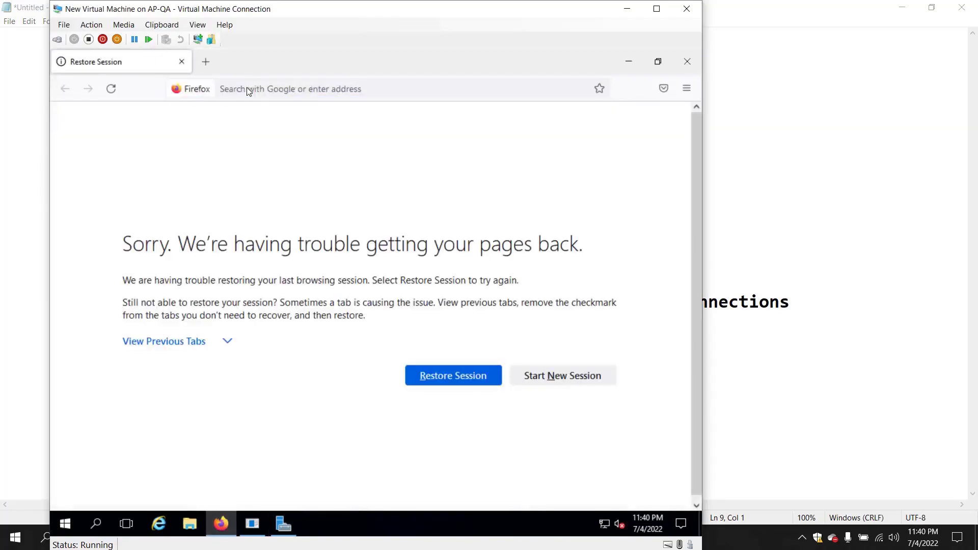
click(289, 89)
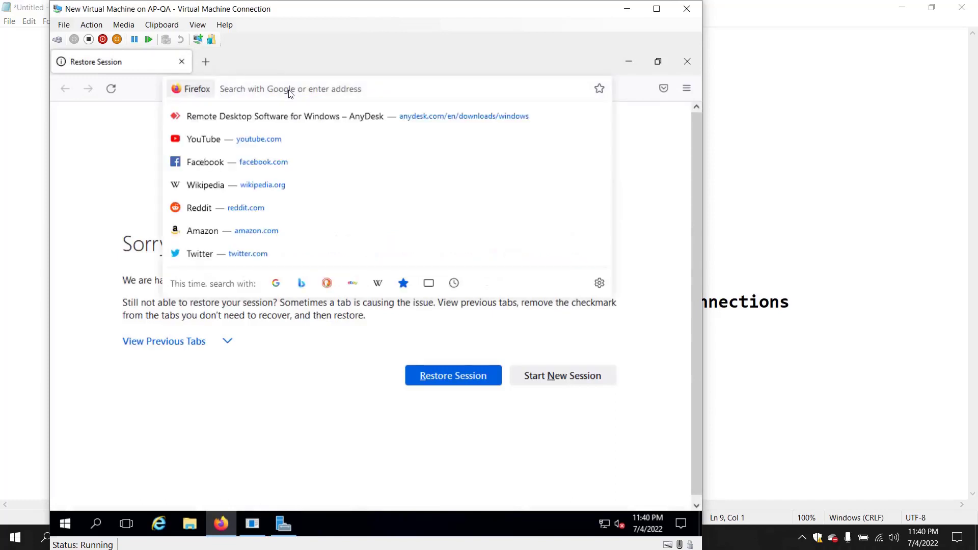
text(an)
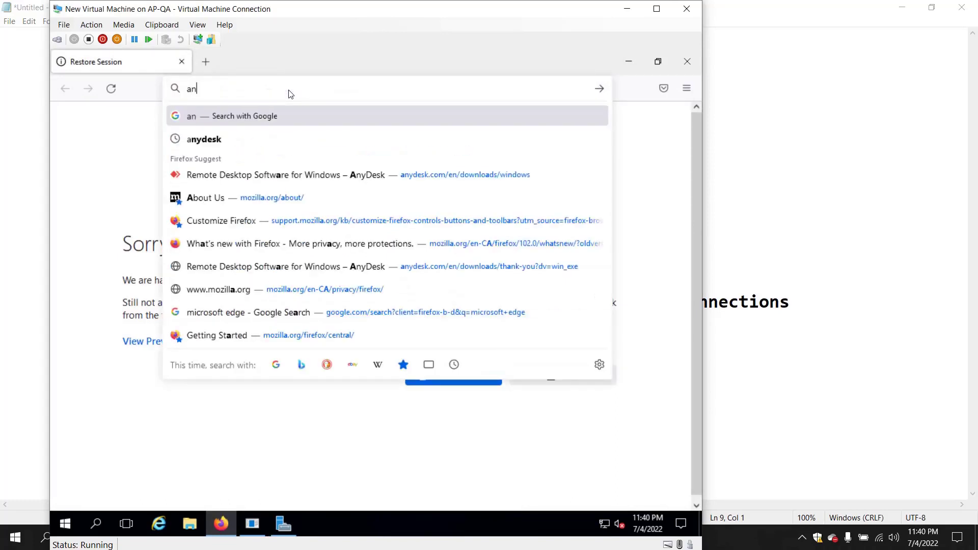
text(y)
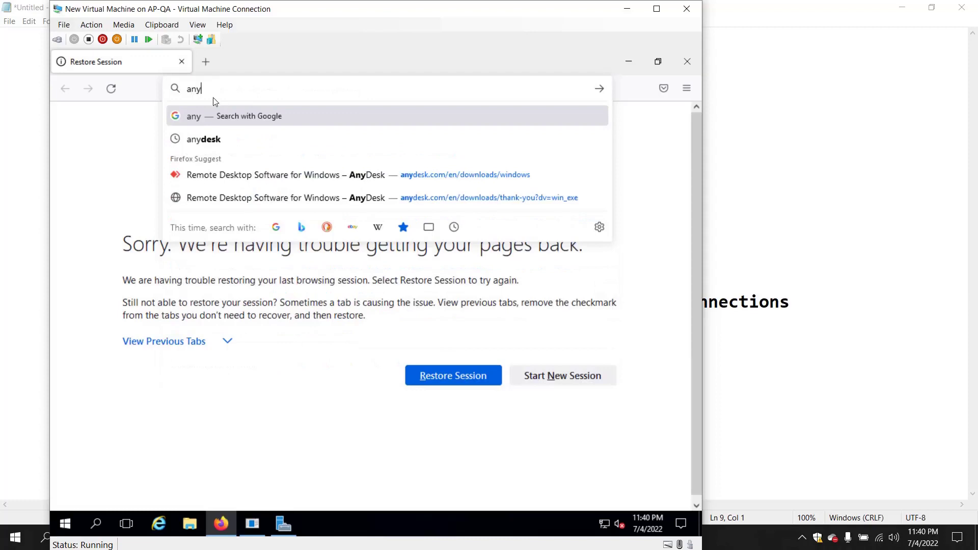
click(263, 181)
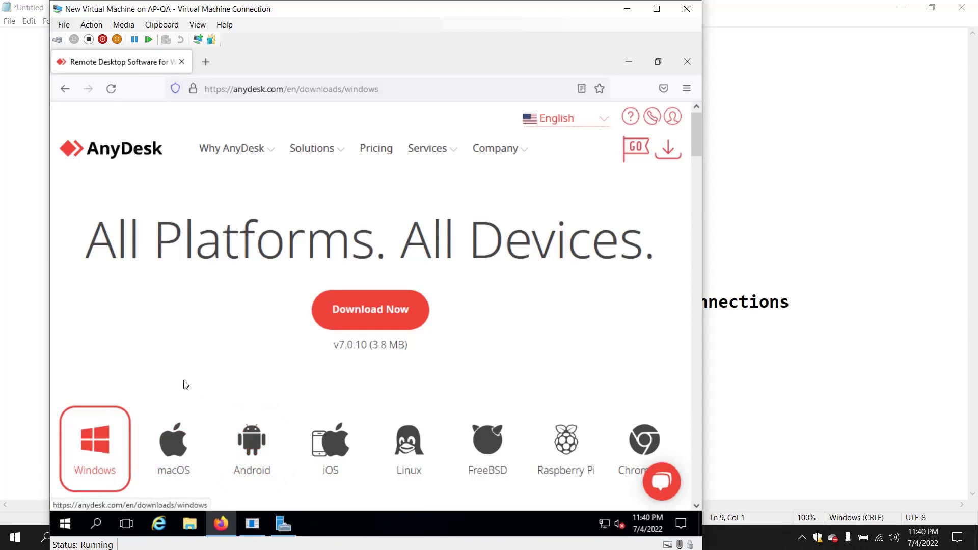
Run the downloaded AnyDesk application from the Downloads folder in File Explorer
click(190, 527)
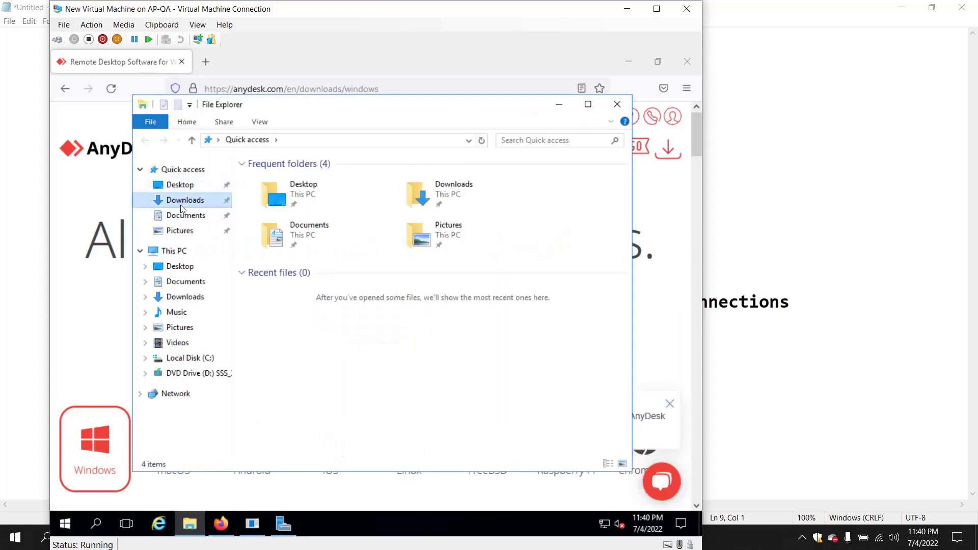
click(181, 201)
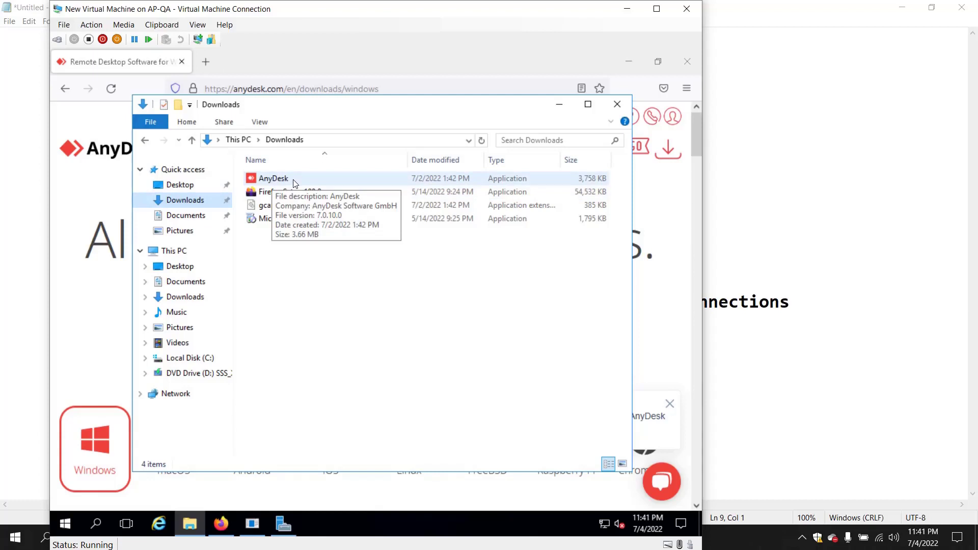
click(293, 184)
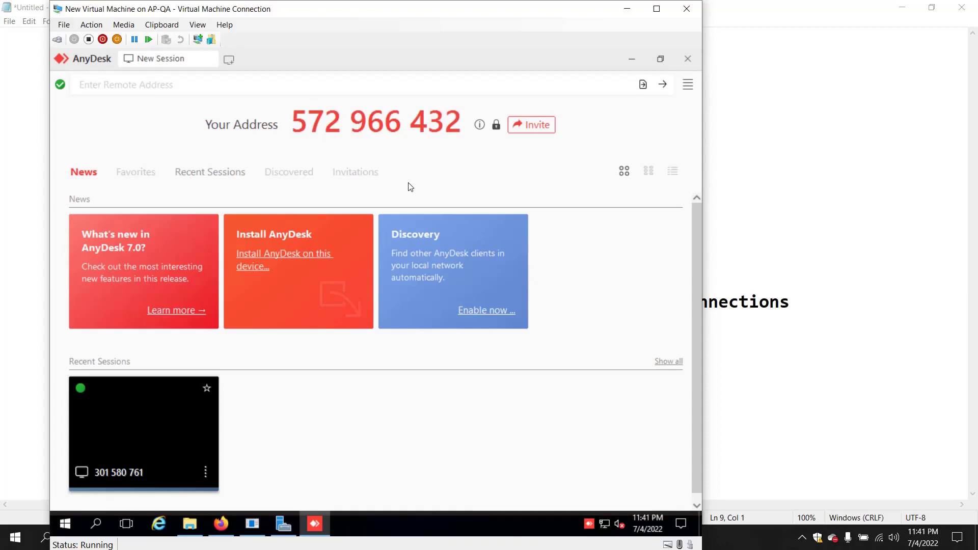
click(753, 544)
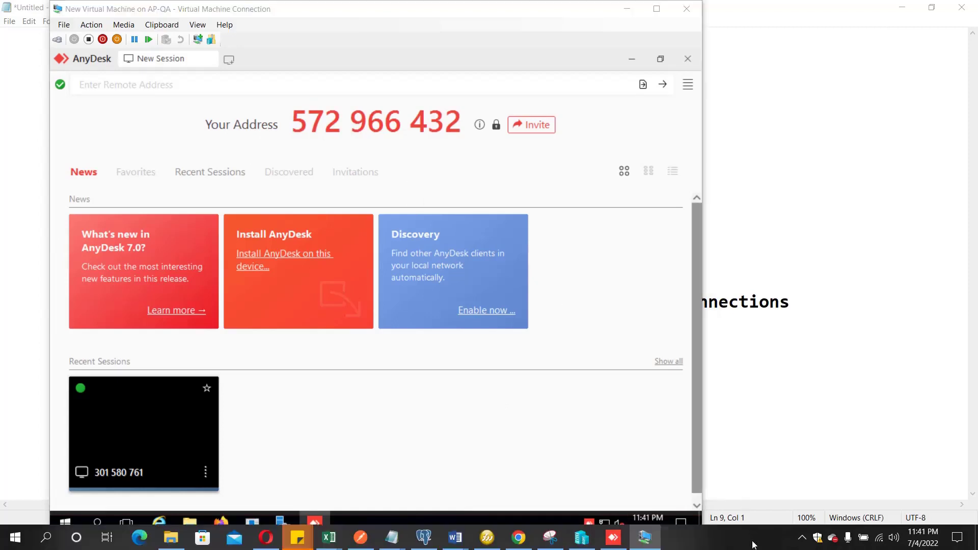
click(615, 539)
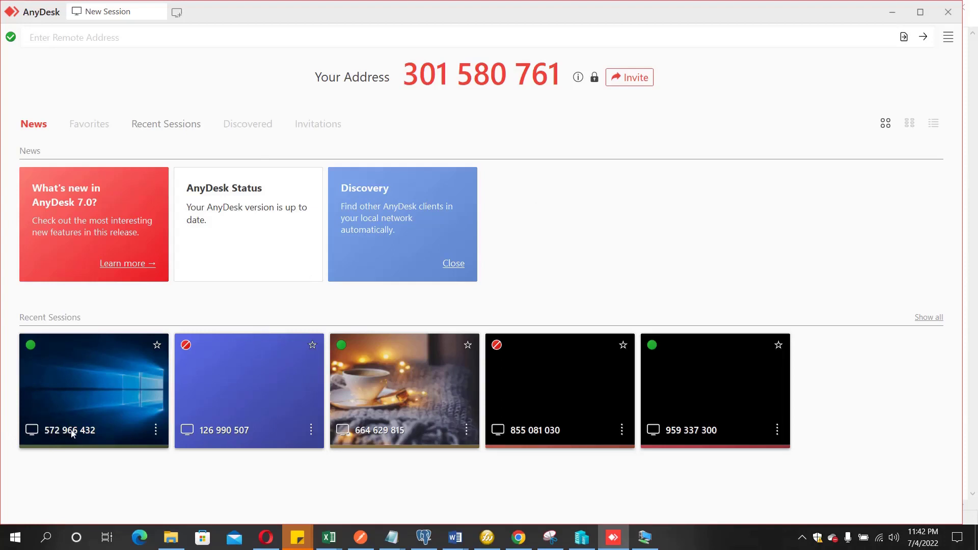
click(106, 394)
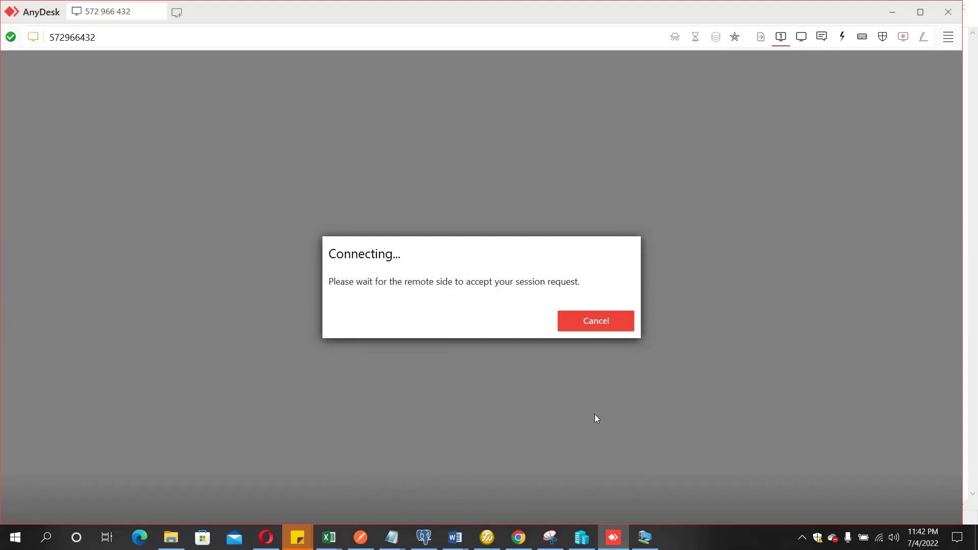
On the VM, review the session permissions and dismiss the incoming request
click(645, 538)
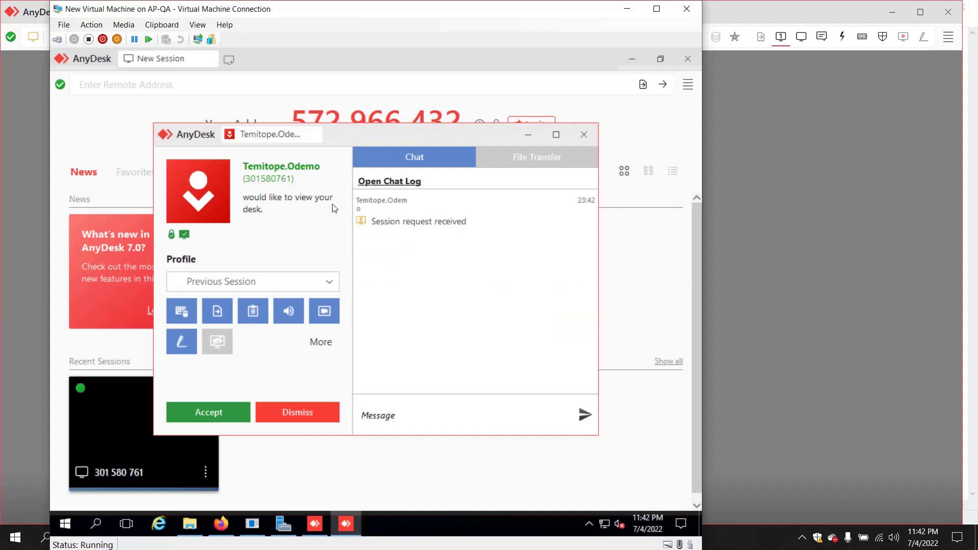
click(320, 342)
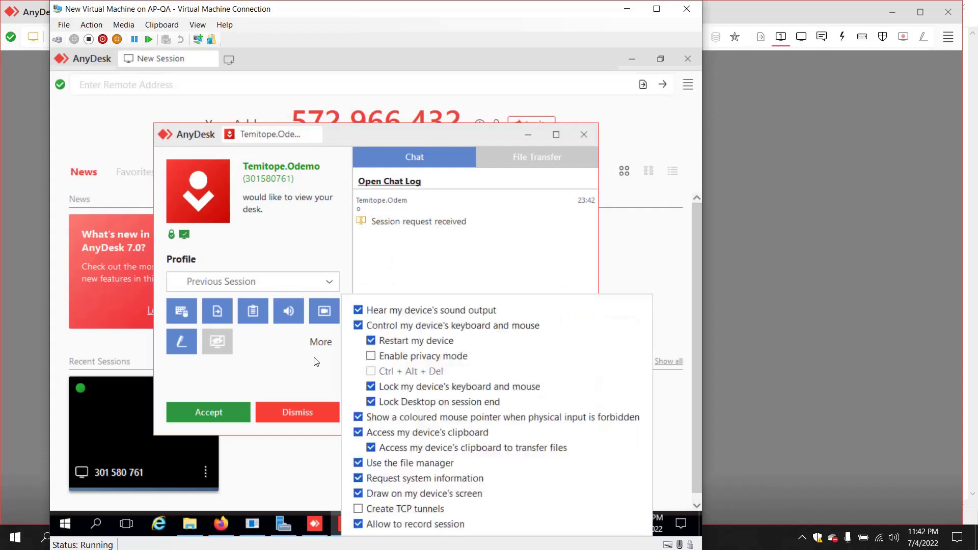
click(302, 407)
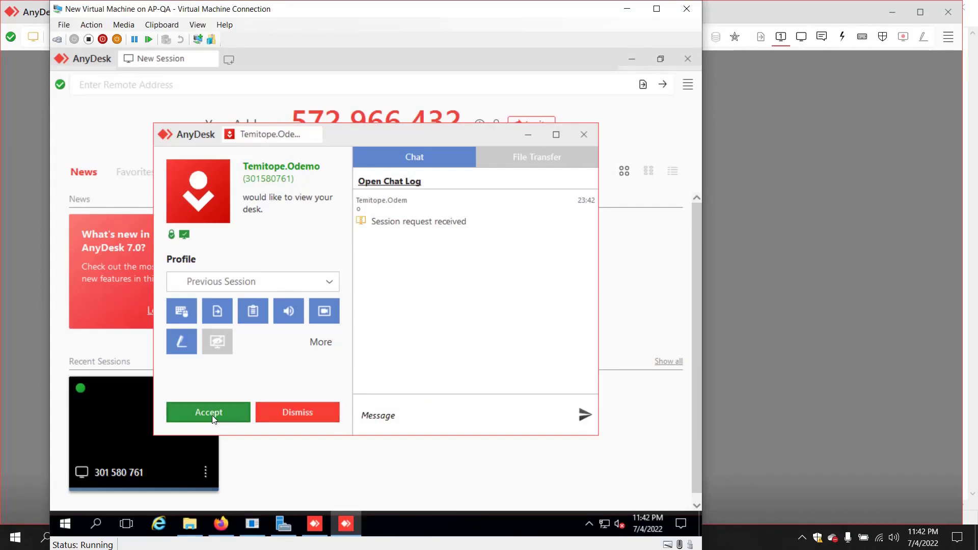
click(292, 412)
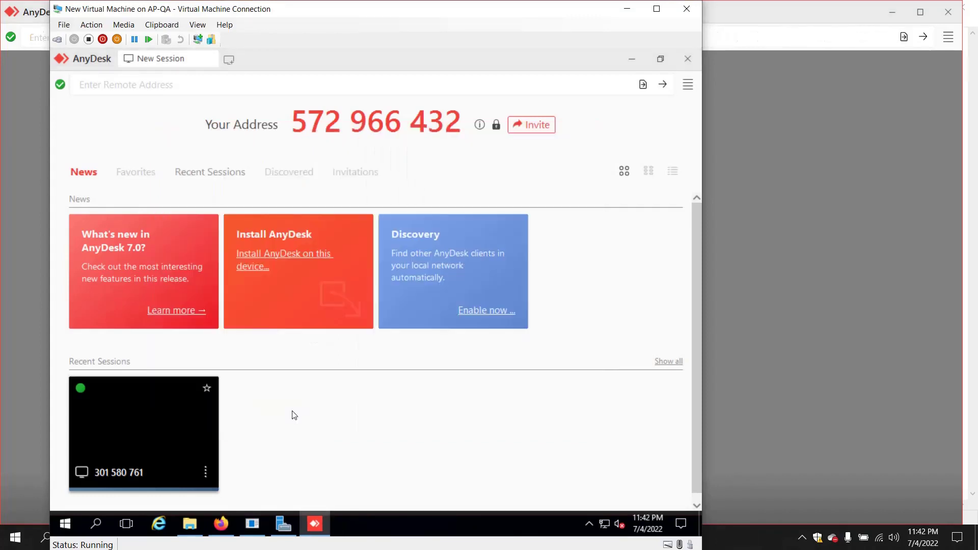
Back on the host, acknowledge the Session Rejected notice
click(752, 547)
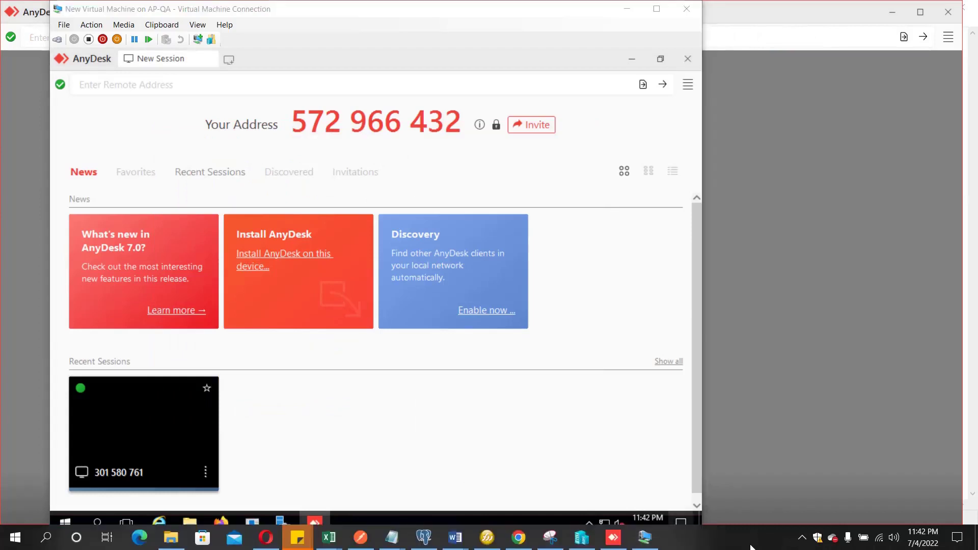
click(627, 9)
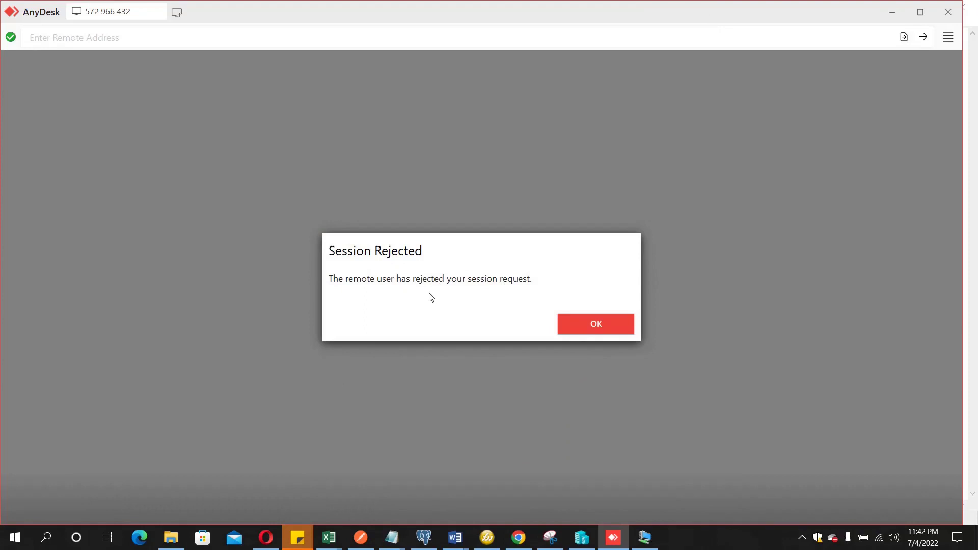
click(591, 327)
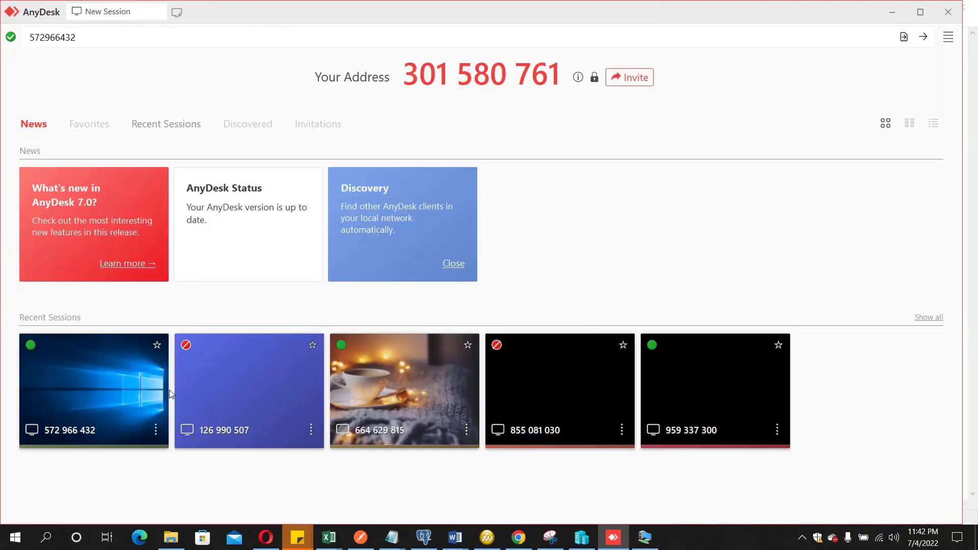
click(57, 403)
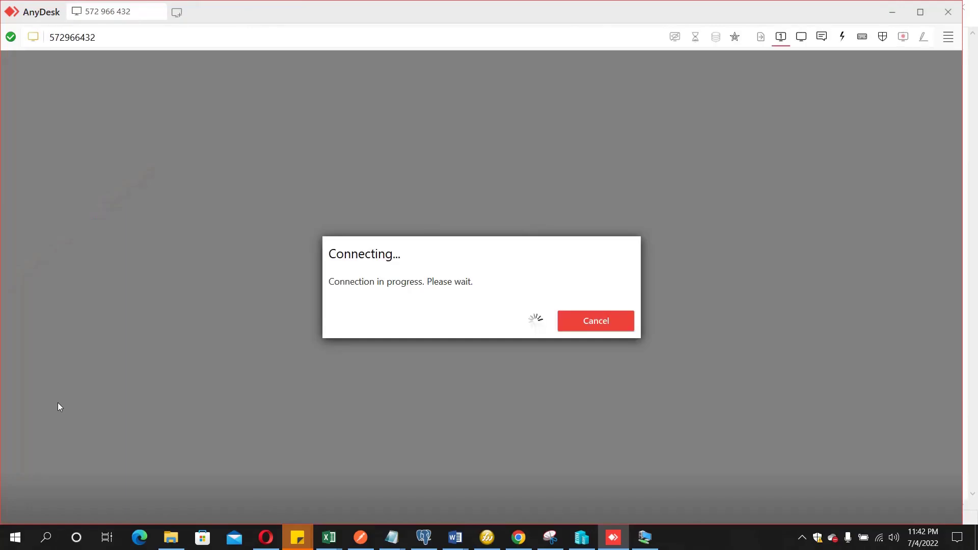
click(635, 540)
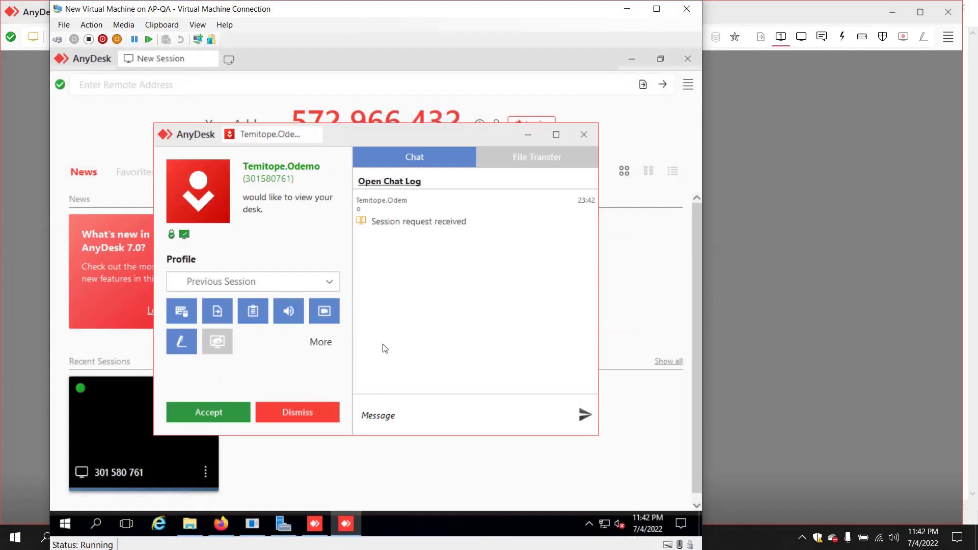
click(210, 412)
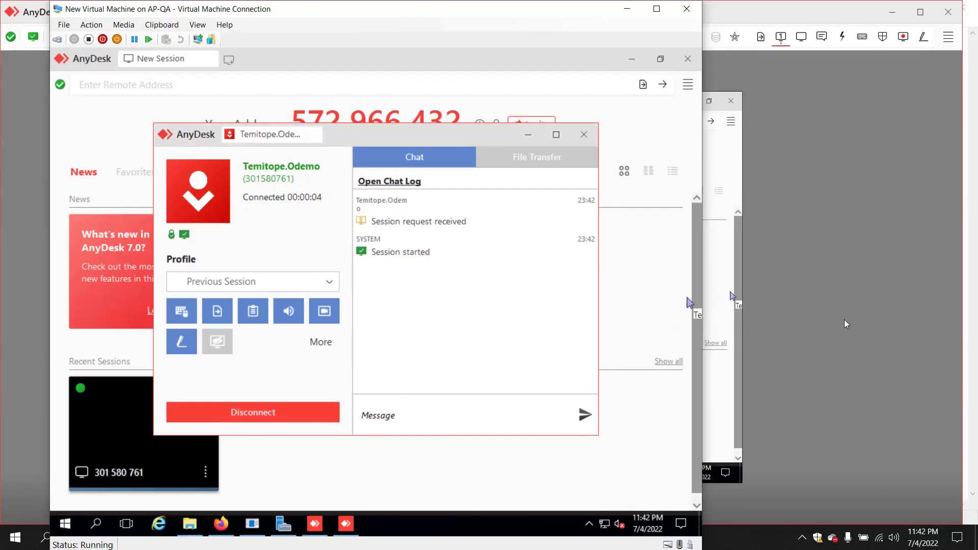
View the server's desktop remotely and peek at its Downloads folder
click(627, 11)
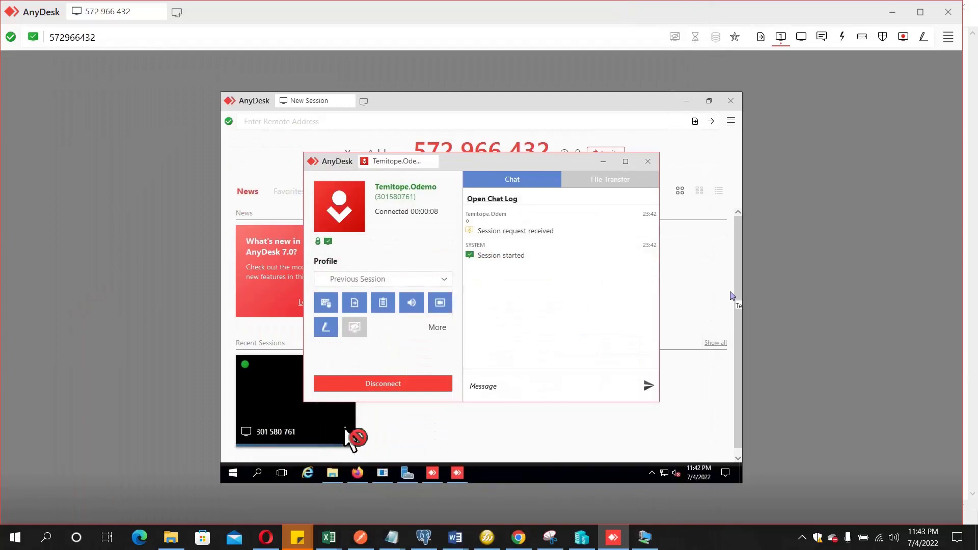
mouse_move(331, 473)
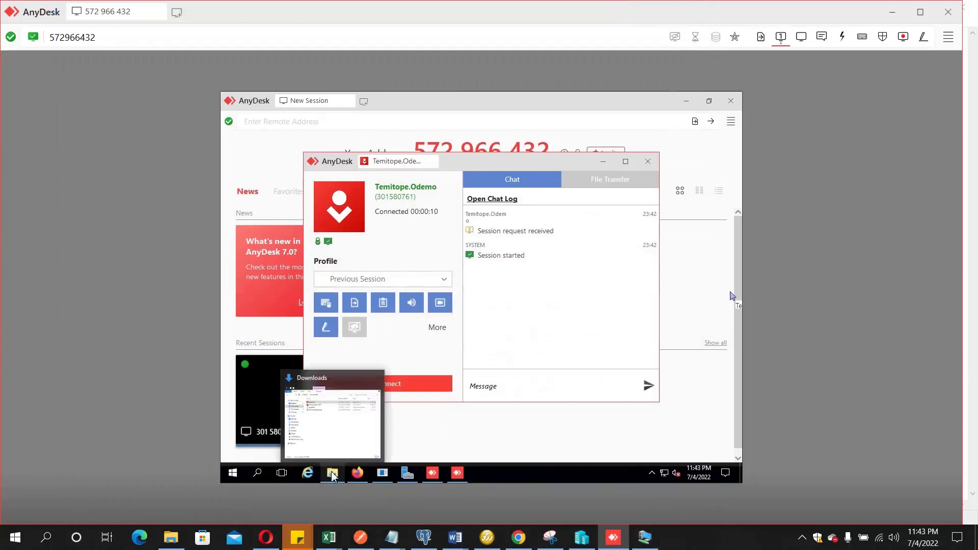
click(325, 432)
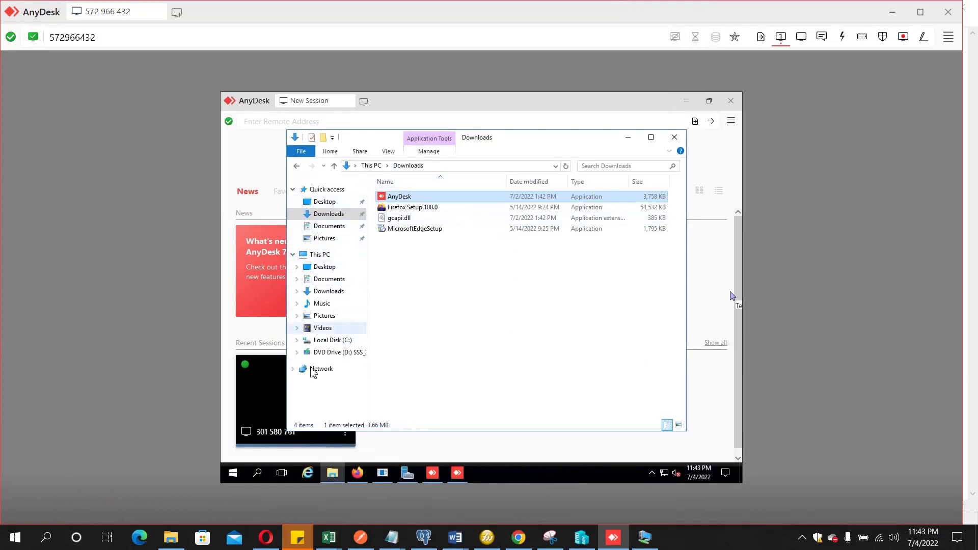
click(627, 137)
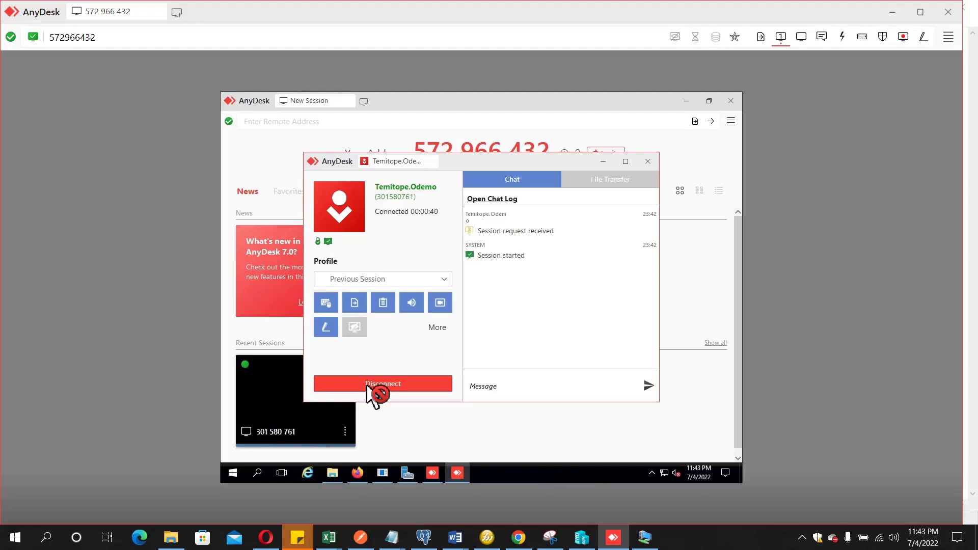
Disconnect the session and close AnyDesk on the server, reaching its installation options
click(644, 540)
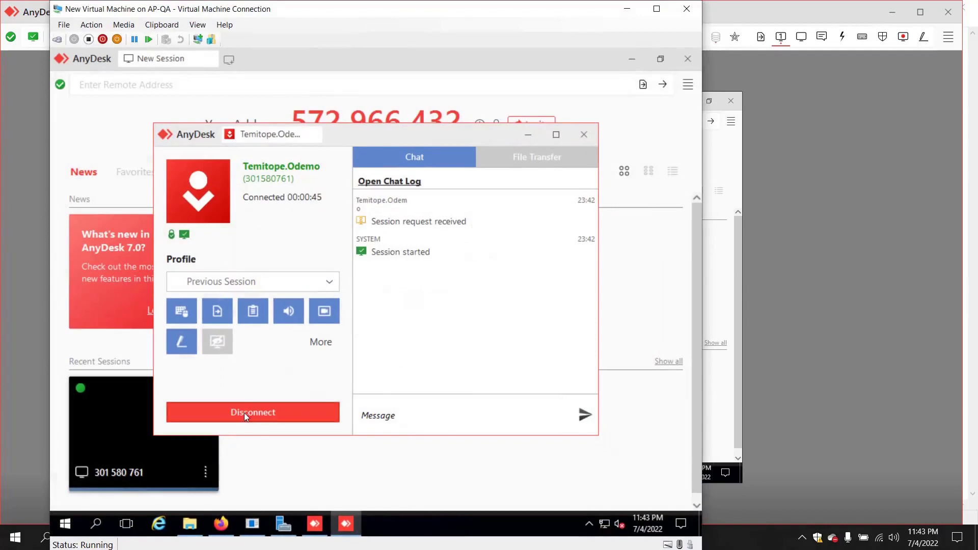
click(243, 413)
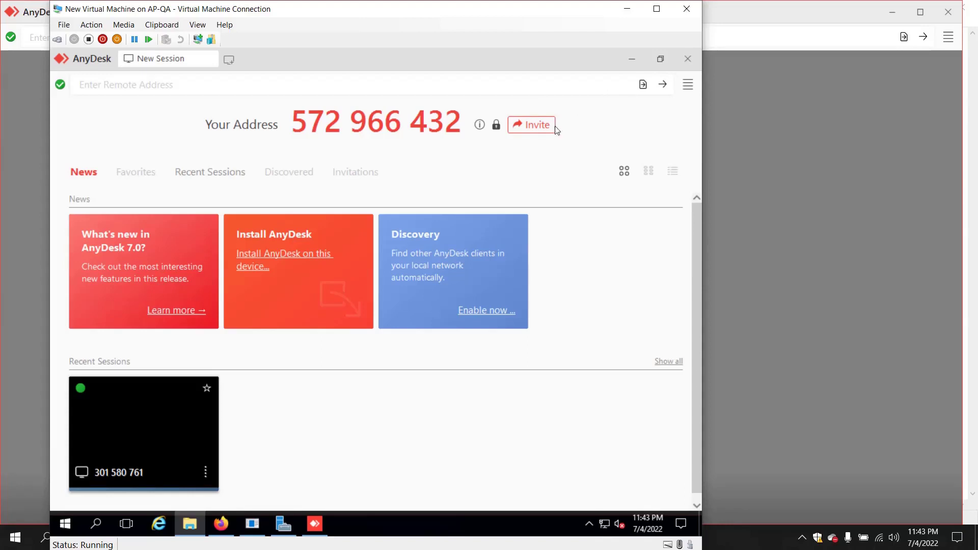
click(686, 59)
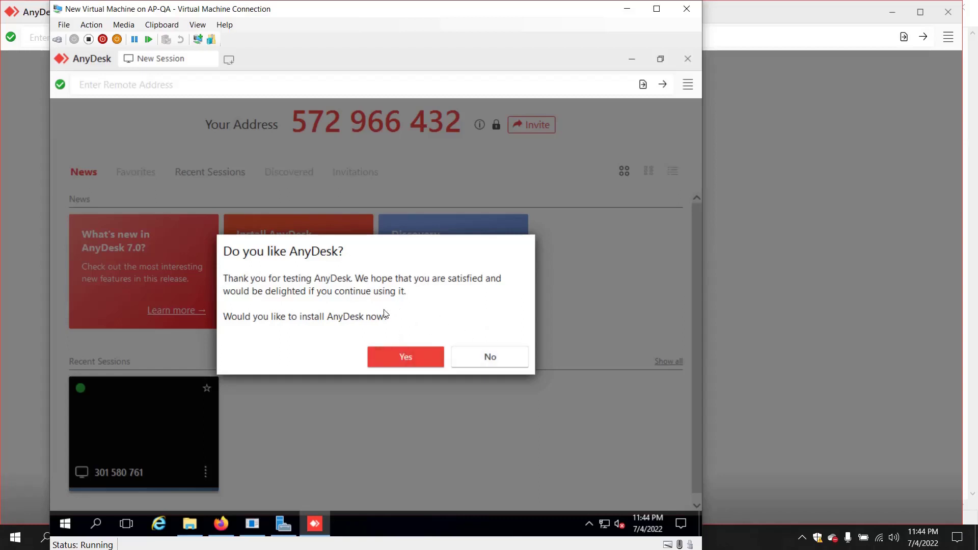
Accept & Install AnyDesk with default options and allow the AnyDesk Printers driver
click(398, 355)
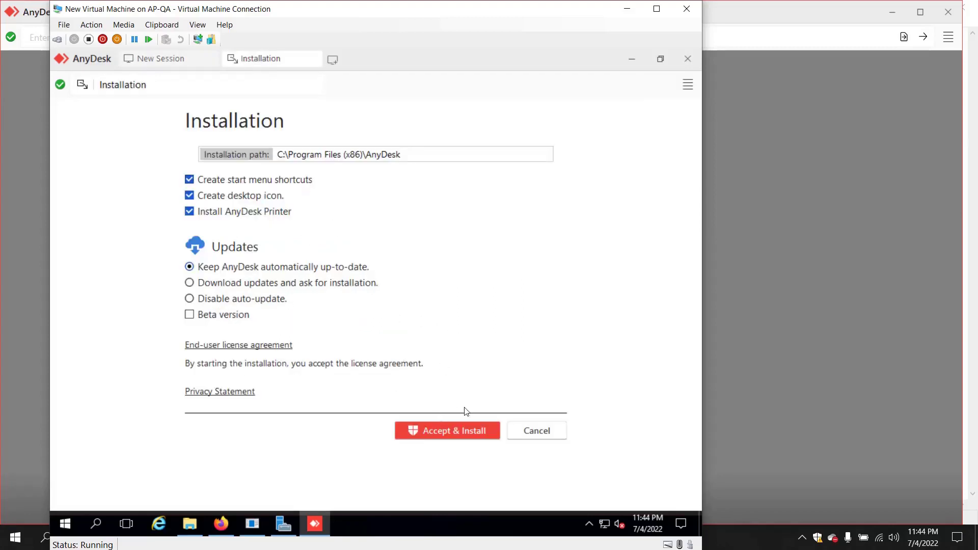
click(451, 440)
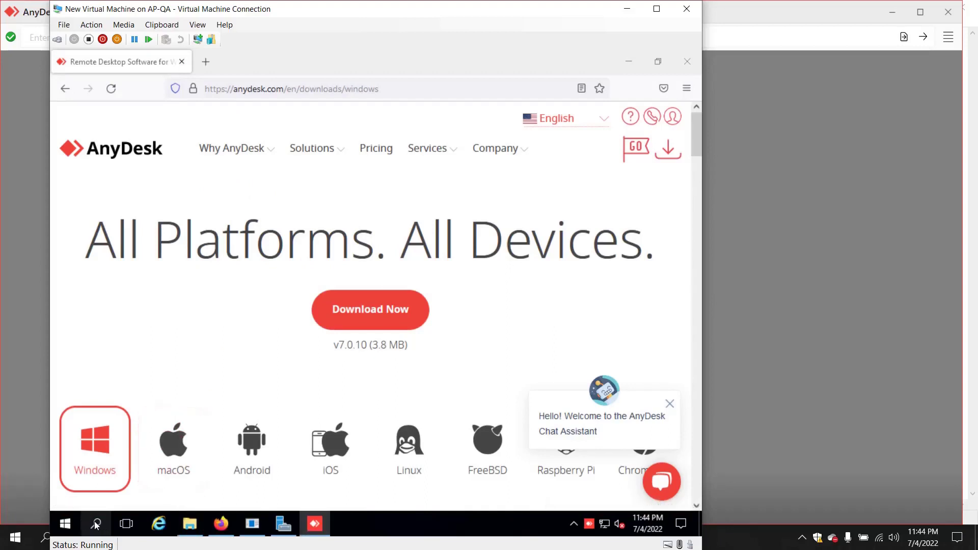
click(324, 525)
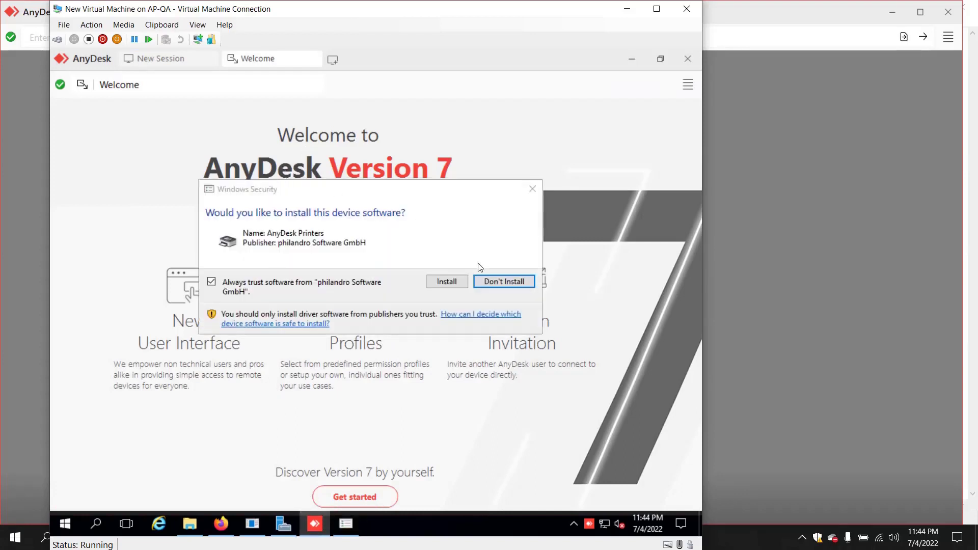
click(450, 284)
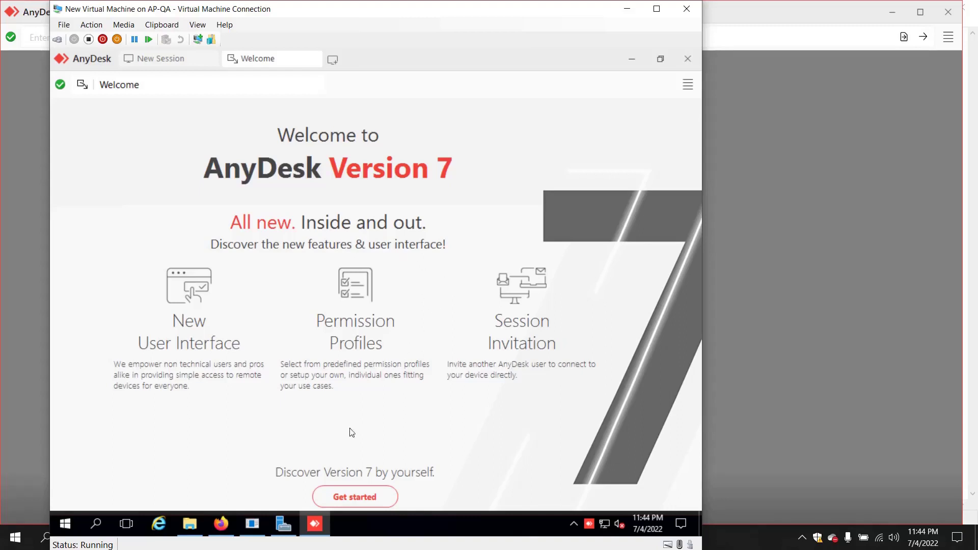
click(356, 497)
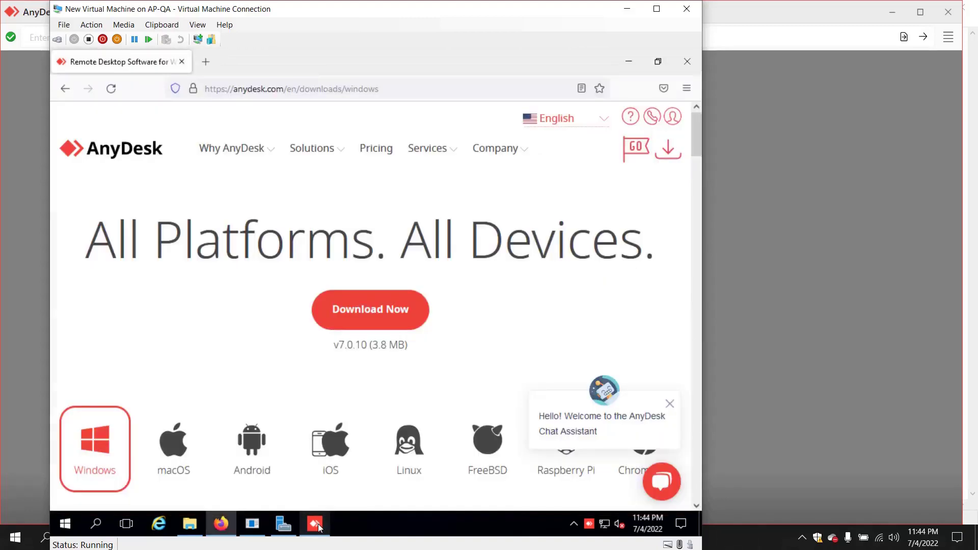
click(318, 524)
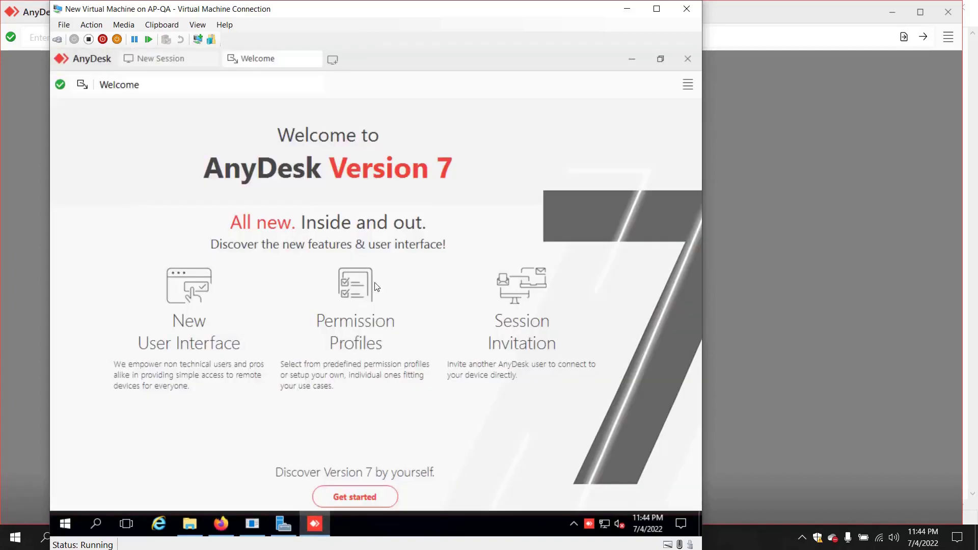
Find AnyDesk among the Start menu's installed apps, launch it, then close its window
click(97, 523)
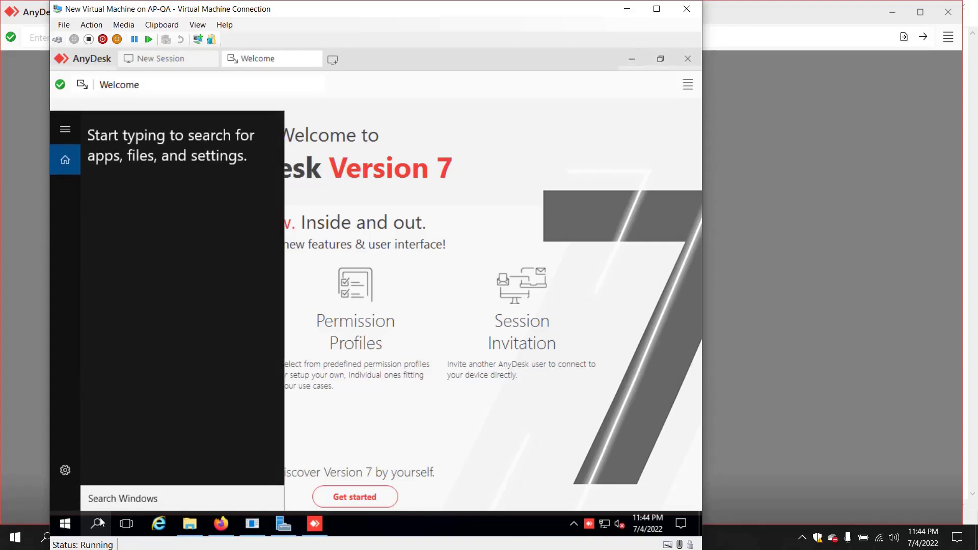
text(an)
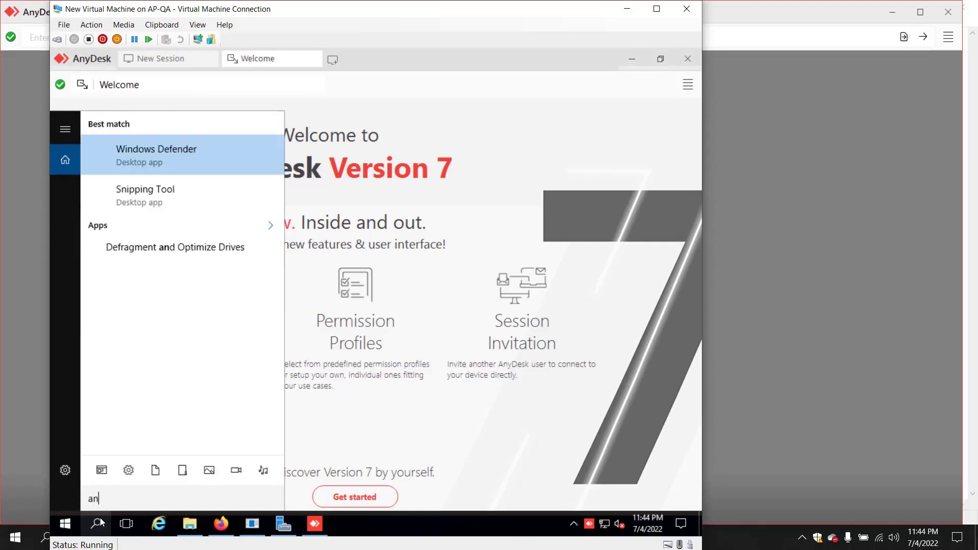
click(356, 417)
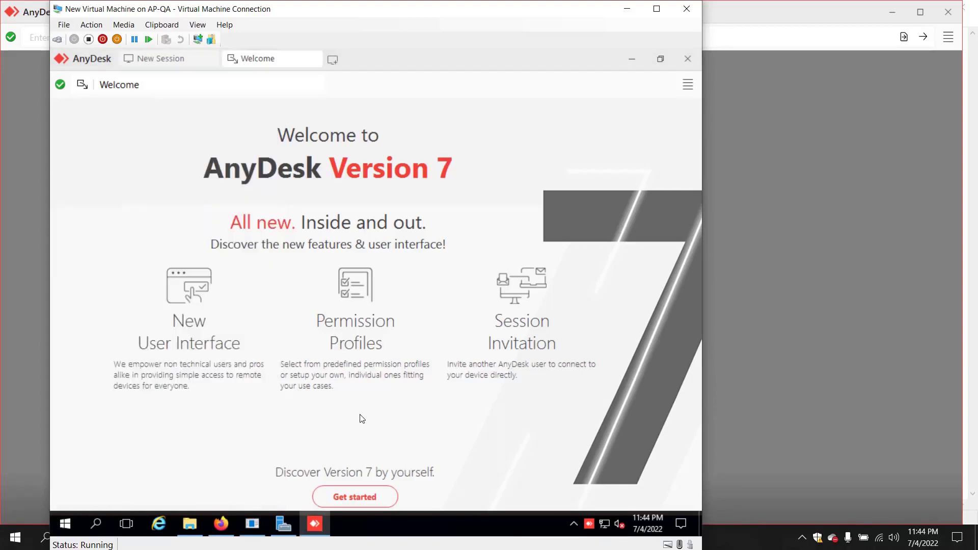
click(66, 526)
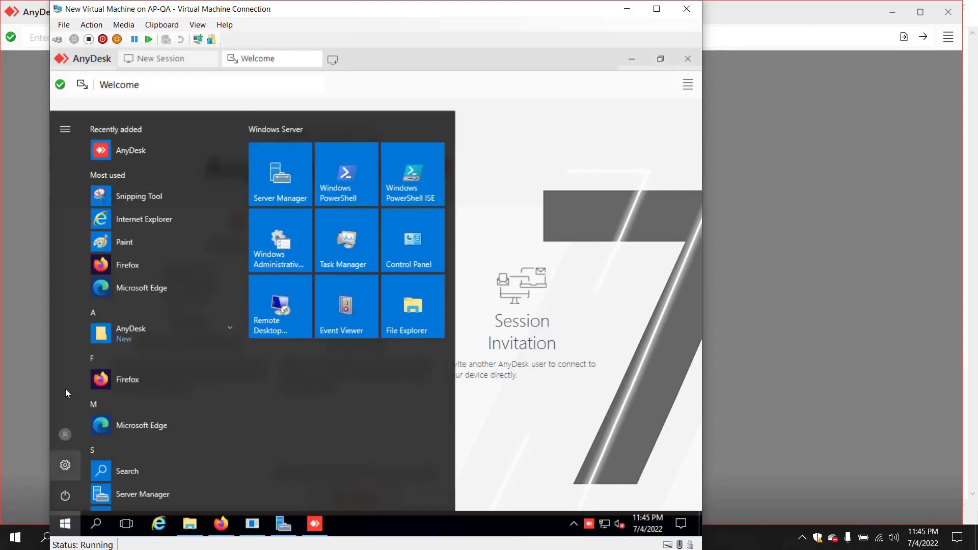
click(139, 323)
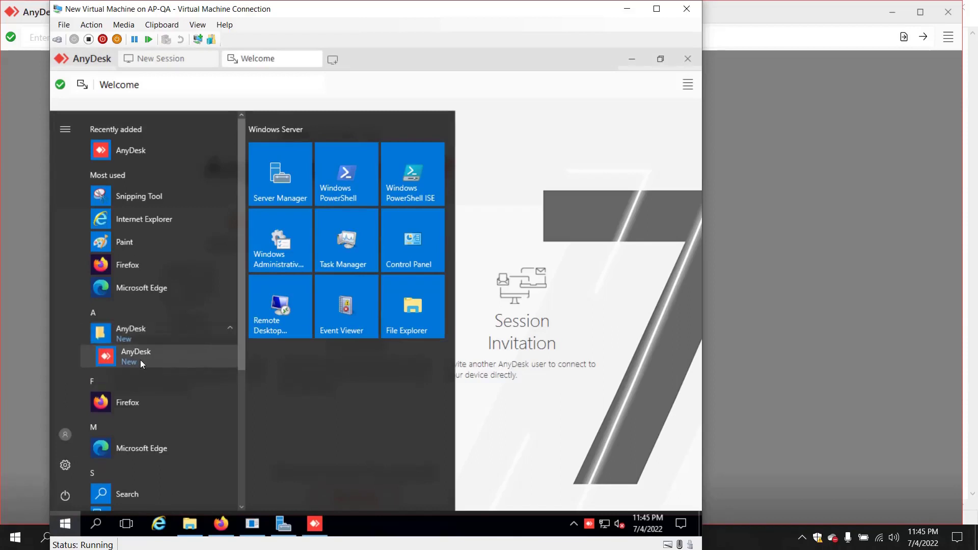
click(579, 264)
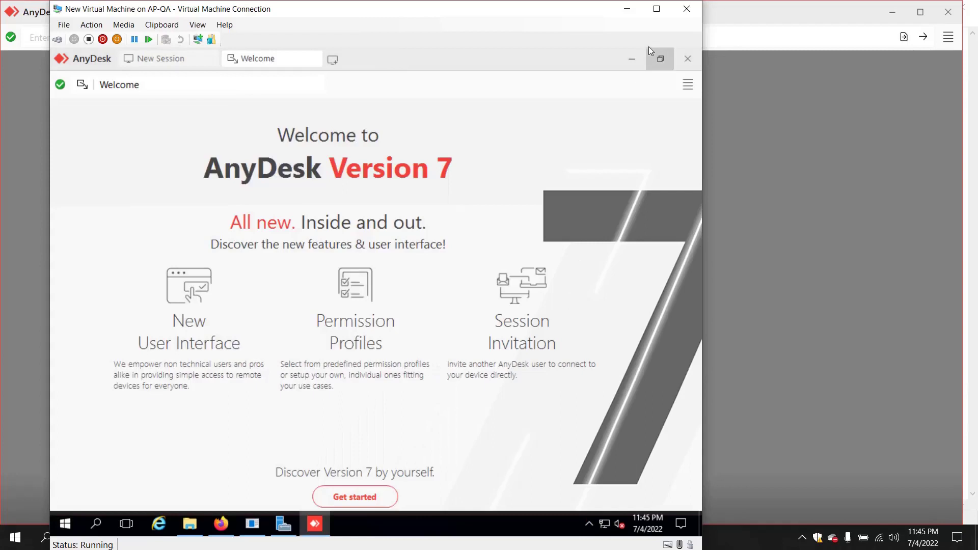
click(689, 59)
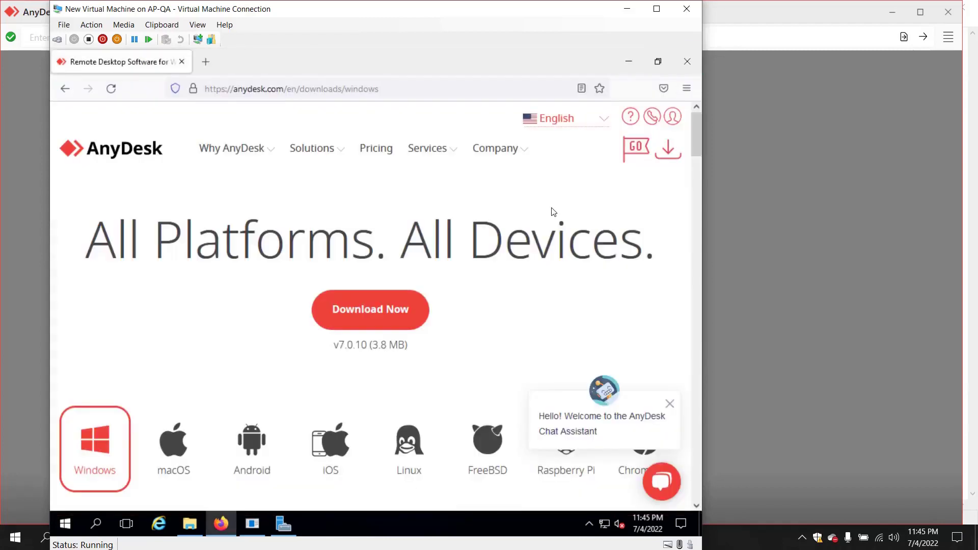
Relaunch AnyDesk from the Start menu's Recently added list
click(66, 523)
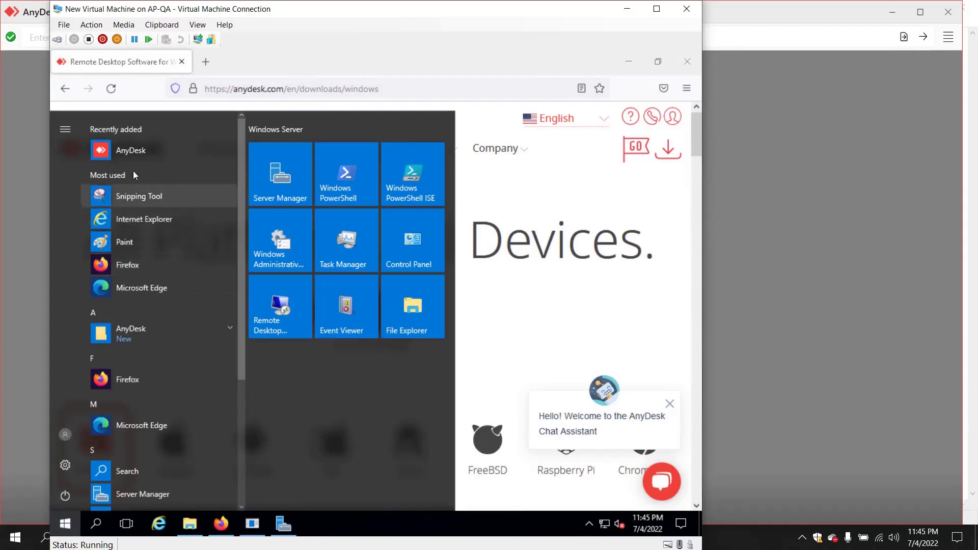
click(133, 156)
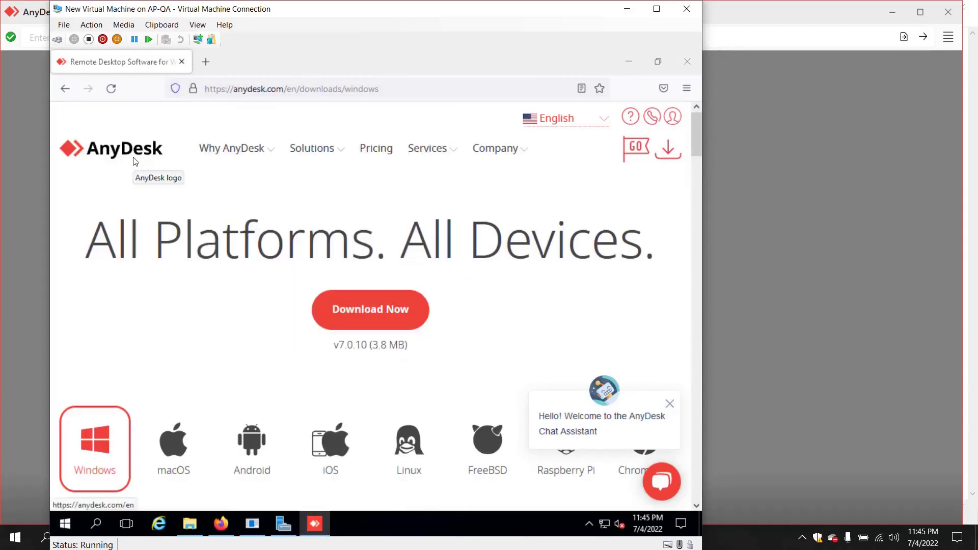